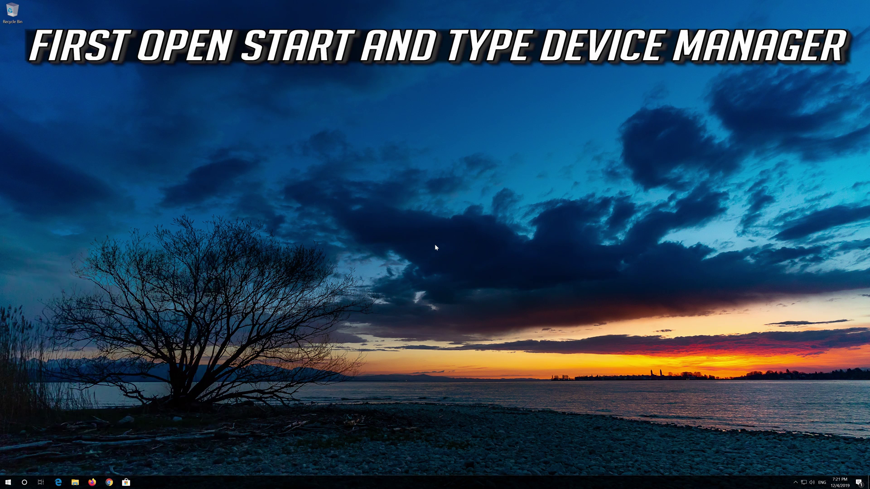
pyautogui.write('device manager')
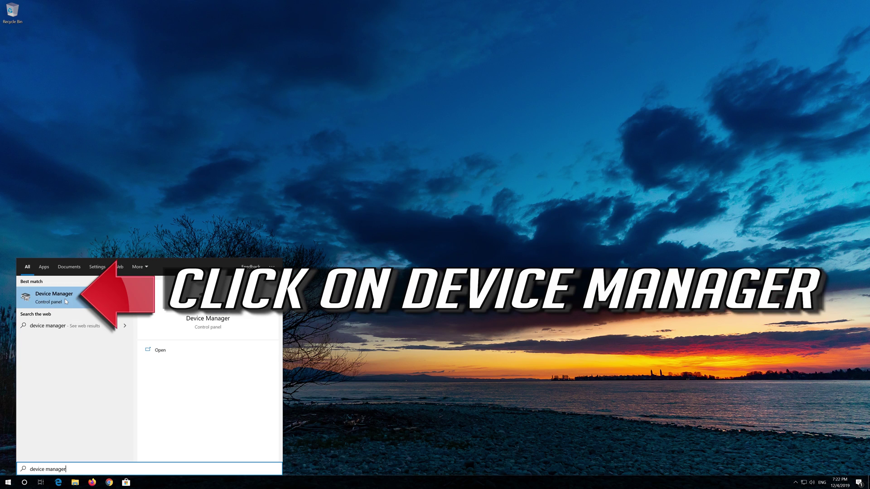
# Centre the Device Manager window, expand Sound, video and game controllers, and bring up the High Definition Audio Device's actions.
pyautogui.click(64, 299)
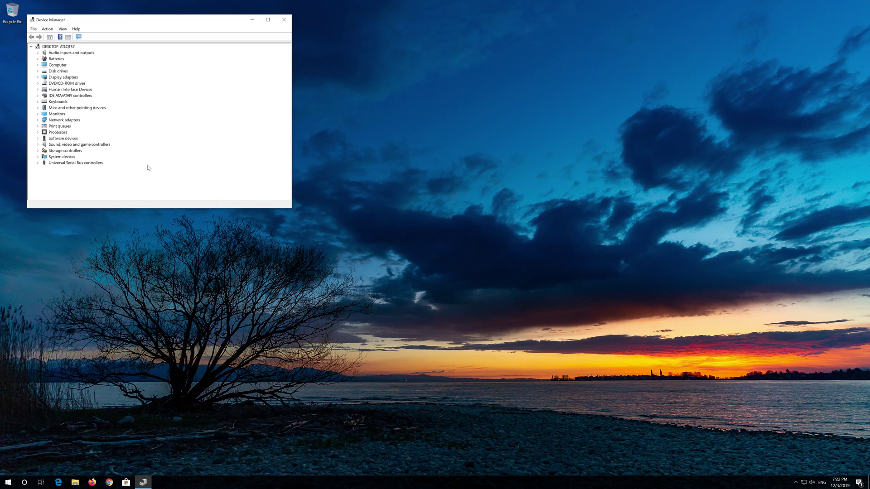
pyautogui.moveTo(183, 26)
pyautogui.mouseDown()
pyautogui.moveTo(342, 104)
pyautogui.moveTo(424, 122)
pyautogui.mouseUp()
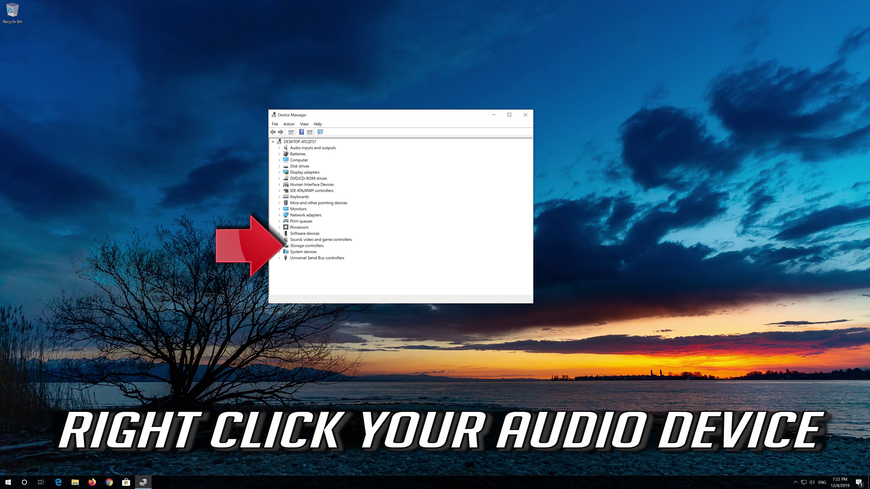
pyautogui.click(280, 239)
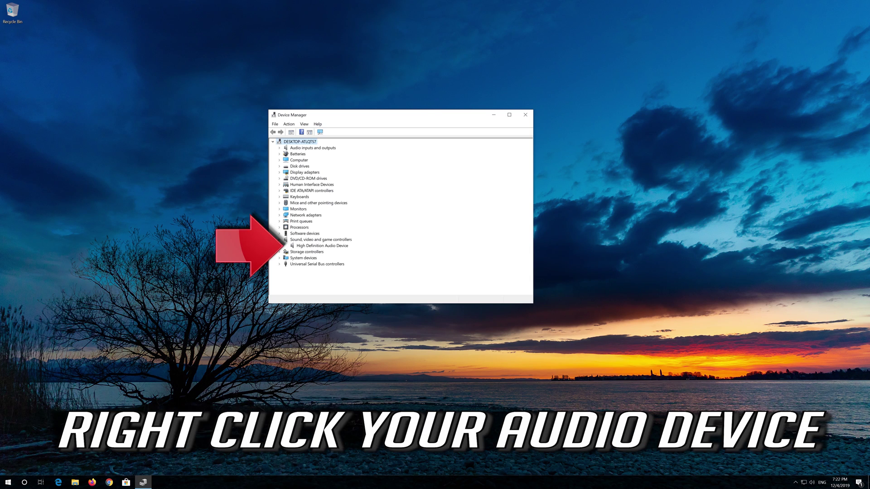
pyautogui.click(305, 246)
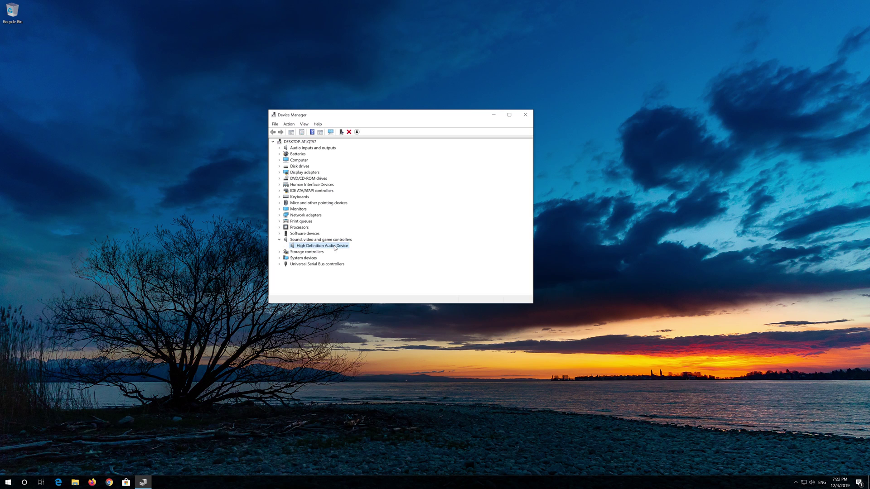
pyautogui.rightClick(334, 248)
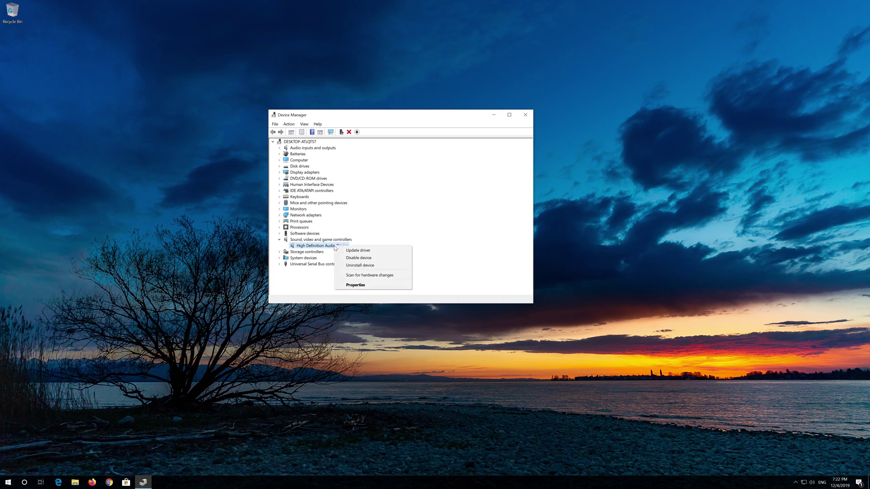
# Update the audio driver by searching automatically, then look for updated drivers on Windows Update.
pyautogui.click(382, 255)
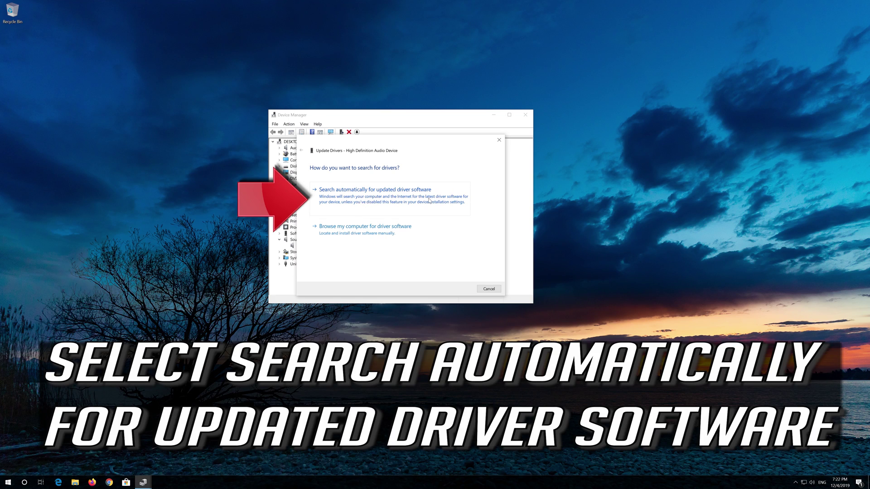
pyautogui.click(391, 201)
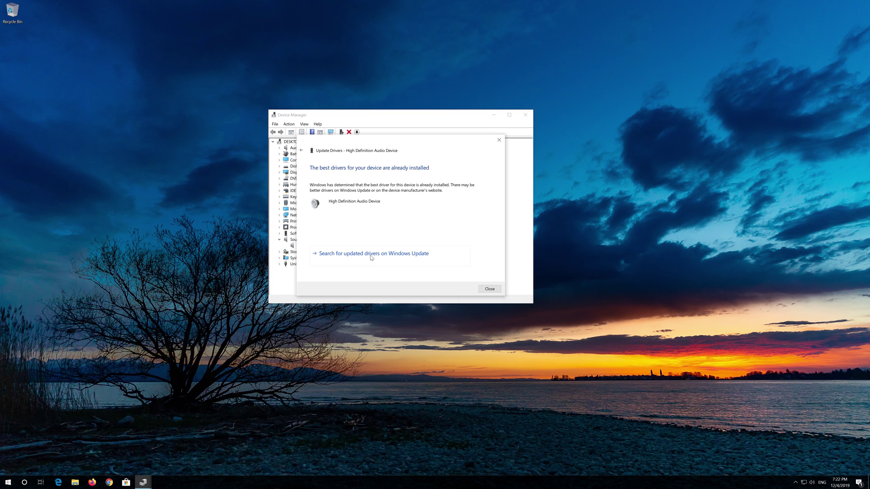
pyautogui.click(371, 254)
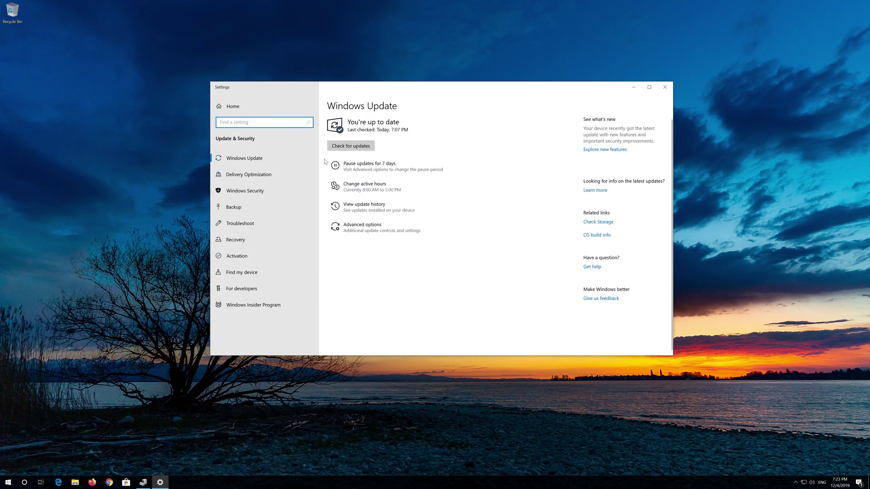
# Check Windows Update for new updates.
pyautogui.click(351, 147)
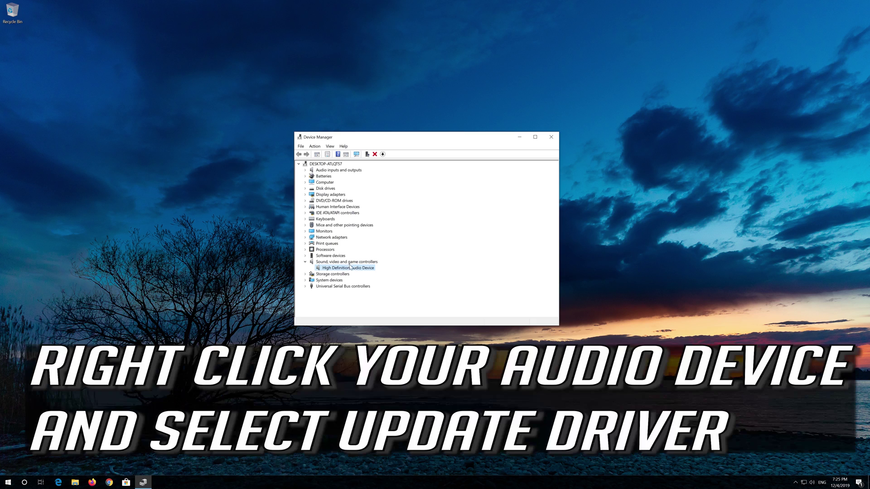
# Update the High Definition Audio Device driver by browsing this computer and picking from the available driver list.
pyautogui.rightClick(352, 270)
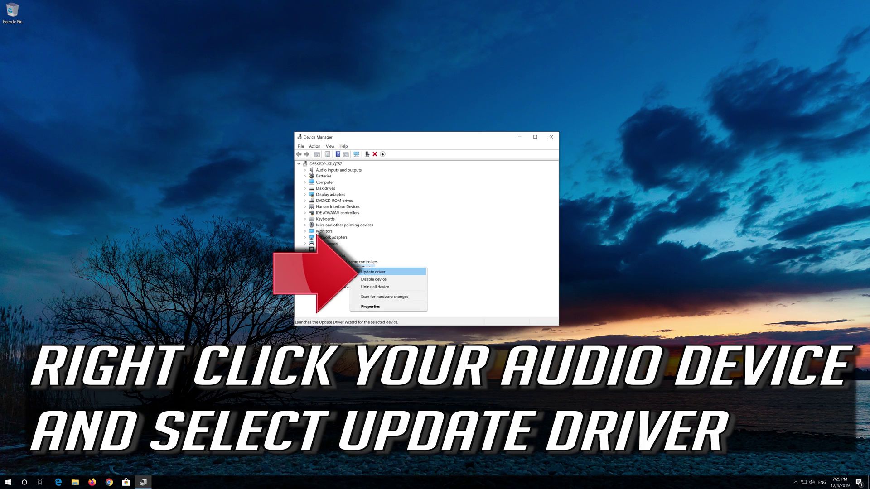
pyautogui.click(406, 274)
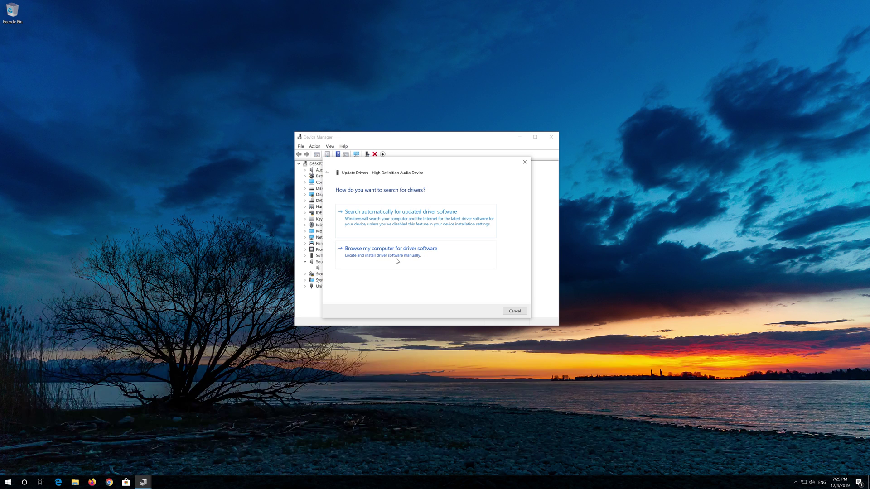
pyautogui.click(398, 261)
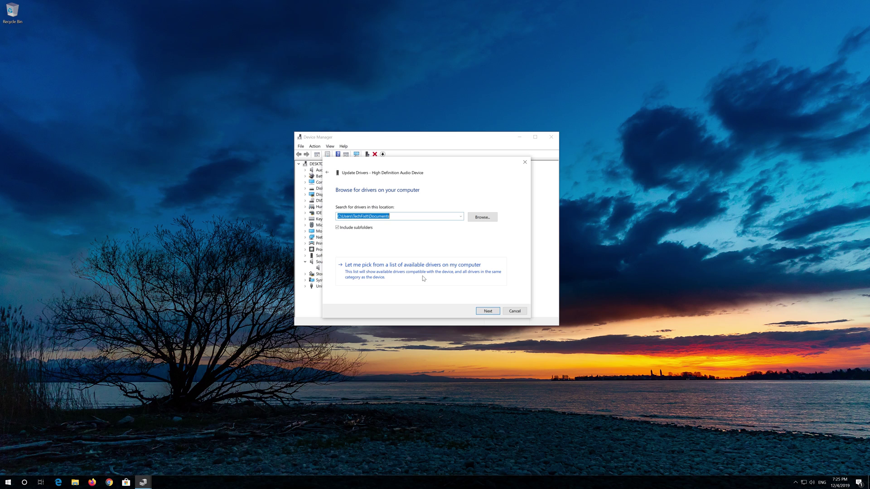
pyautogui.click(422, 277)
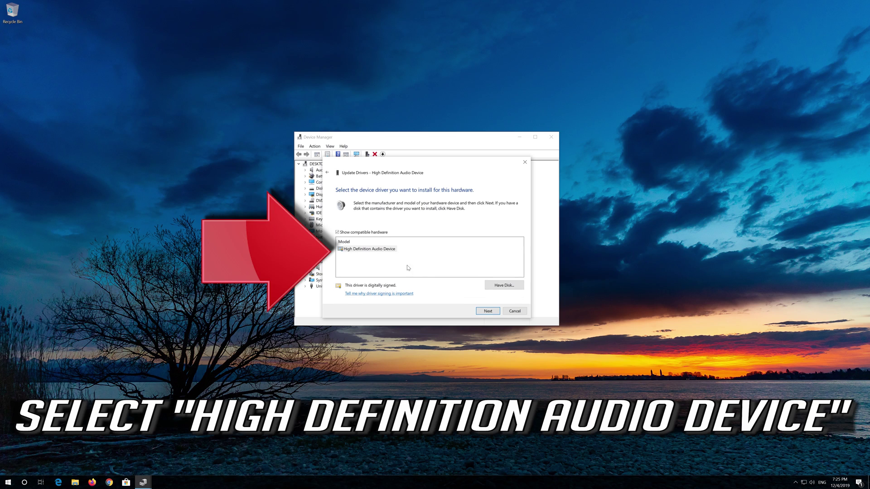
# Install the High Definition Audio Device driver from the compatible list, accept the warning, dismiss the success message and close Device Manager.
pyautogui.click(375, 252)
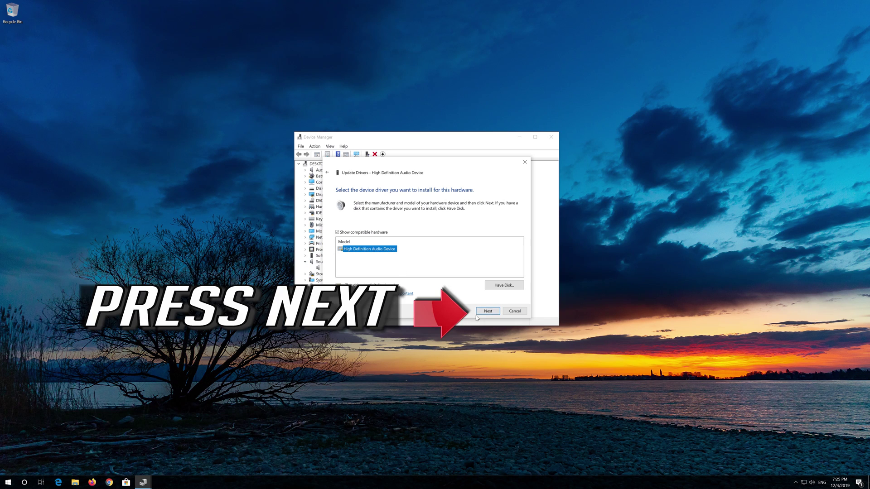
pyautogui.click(480, 312)
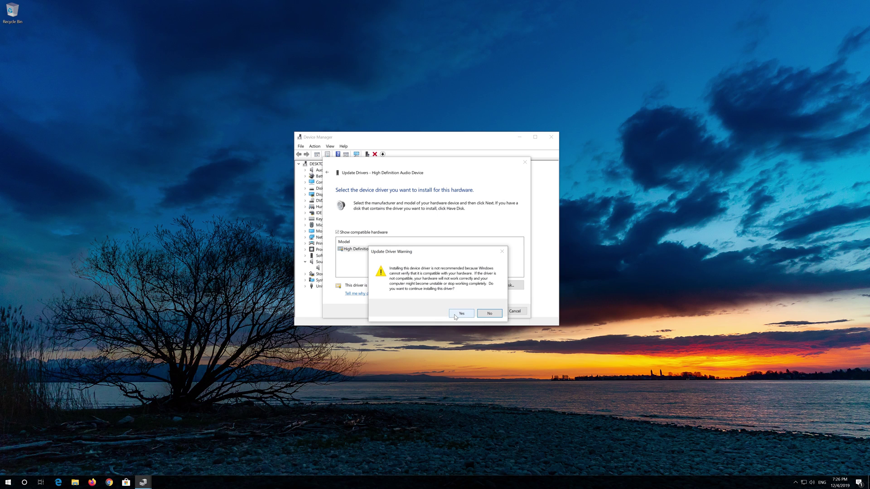
pyautogui.click(455, 315)
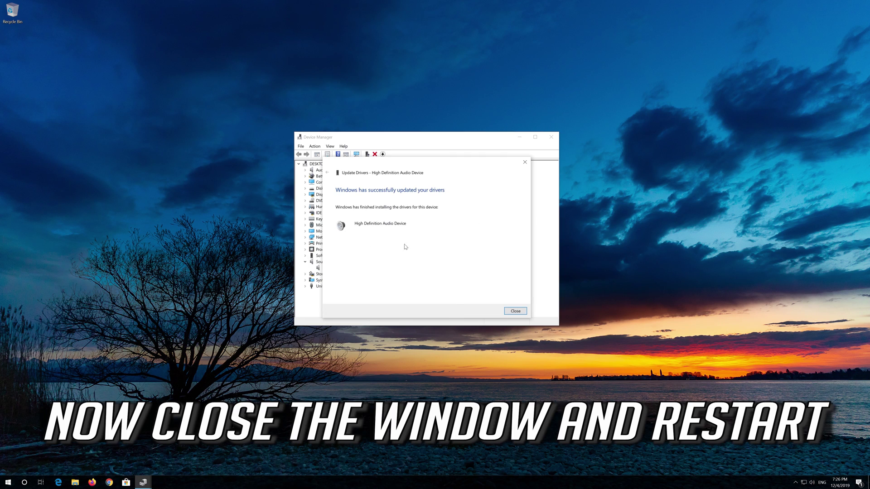
pyautogui.click(515, 311)
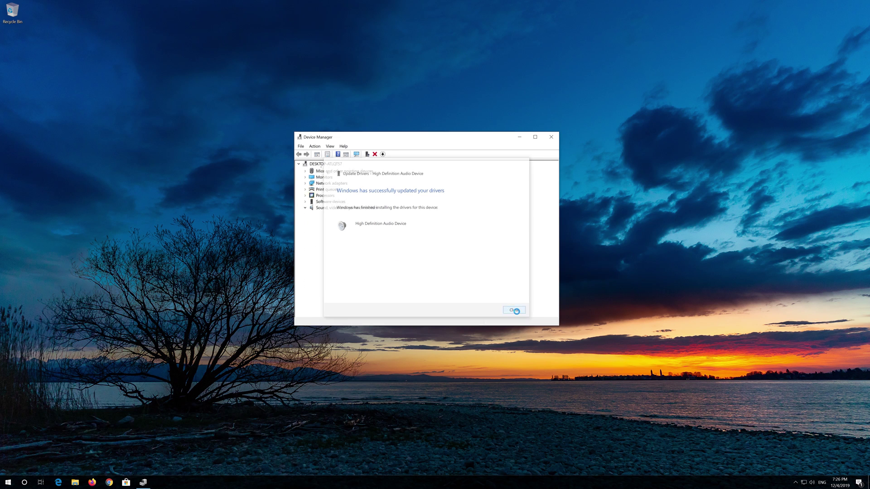
pyautogui.click(550, 138)
# Restart the computer from the Start menu's power options, then launch Settings after reboot.
pyautogui.click(8, 481)
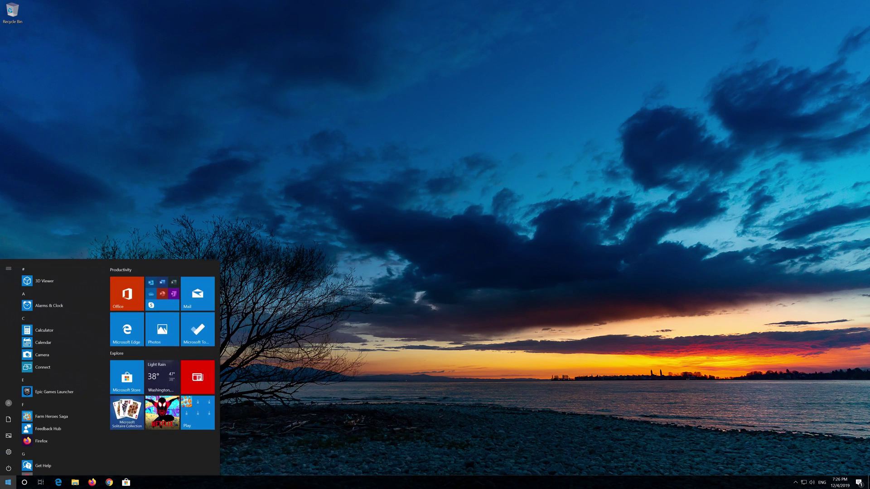
pyautogui.click(5, 470)
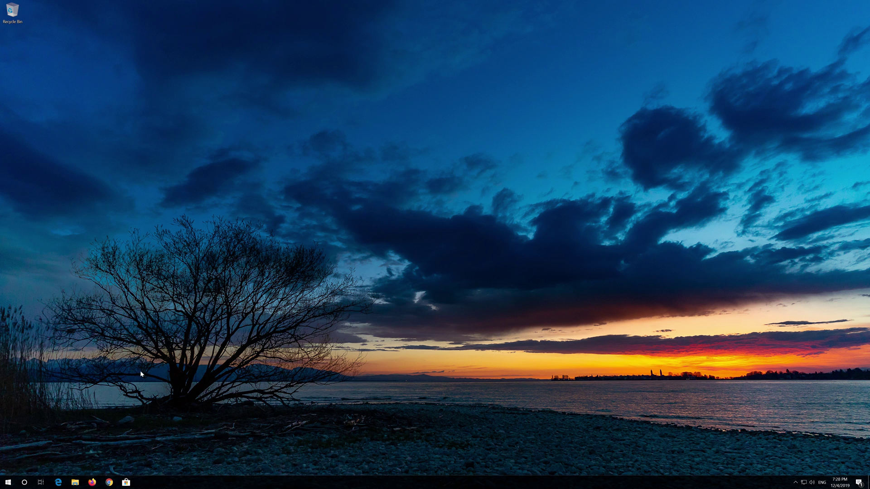
pyautogui.click(9, 482)
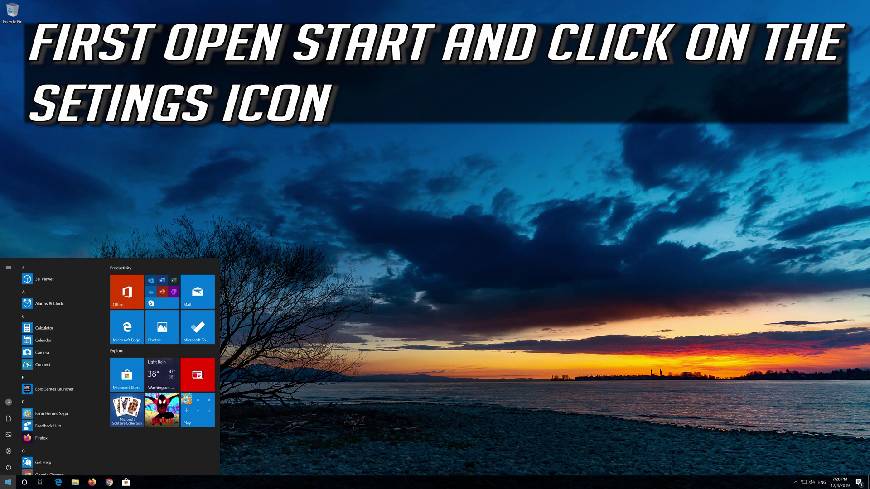
pyautogui.moveTo(10, 451)
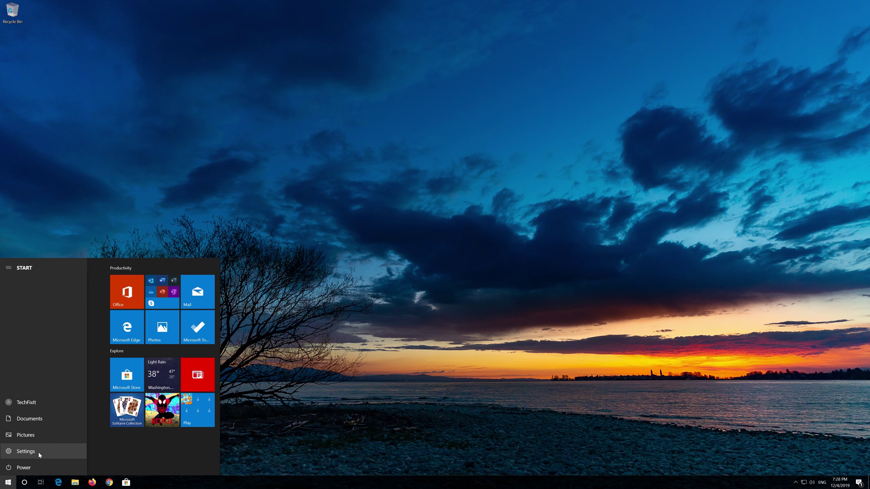
pyautogui.click(39, 452)
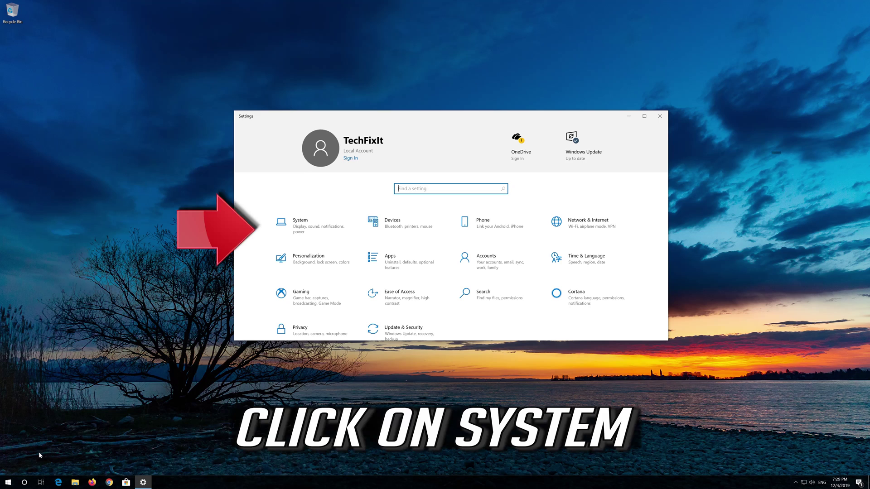
# Go to System > Sound, keep the High Definition Audio Device speakers as output, and start the sound troubleshooter.
pyautogui.click(314, 232)
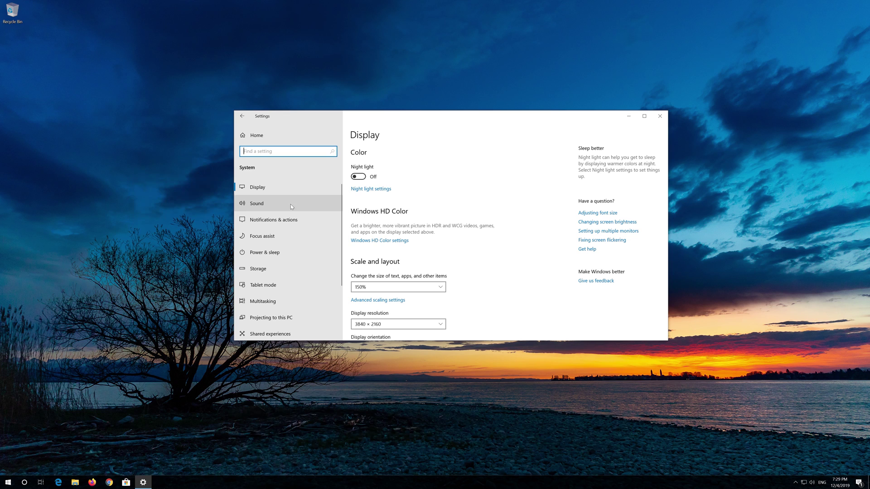
pyautogui.click(281, 204)
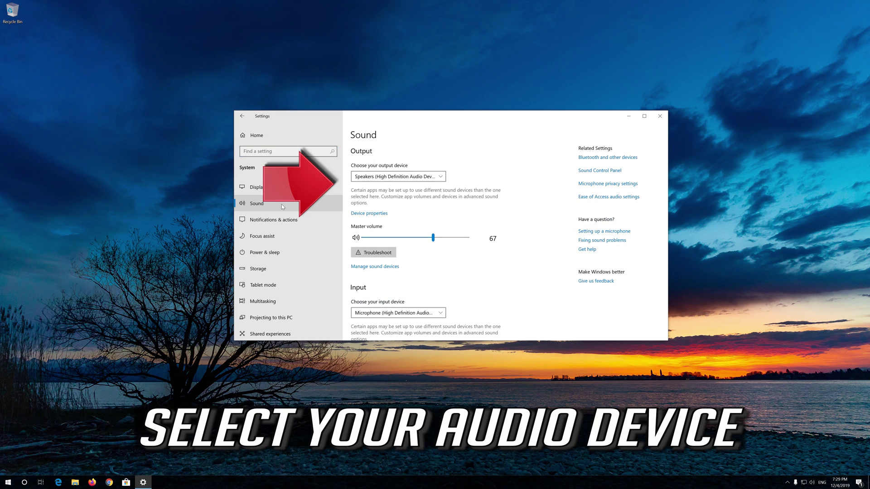
pyautogui.click(380, 176)
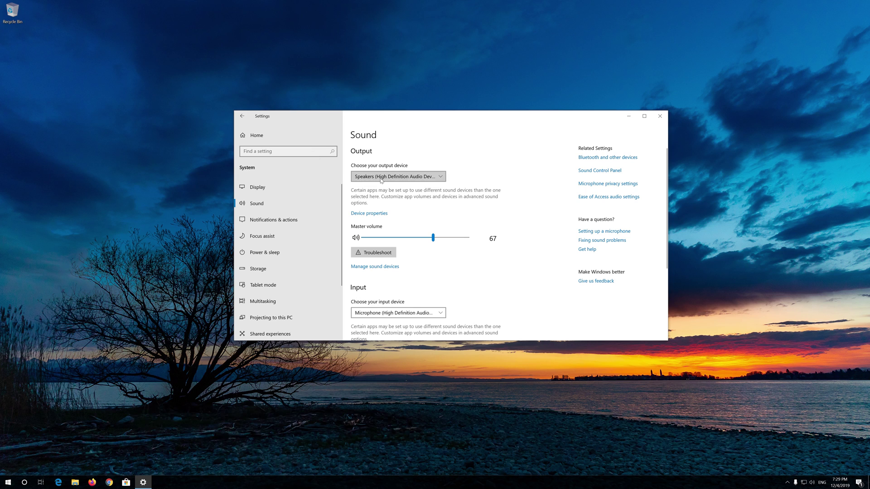
pyautogui.click(376, 180)
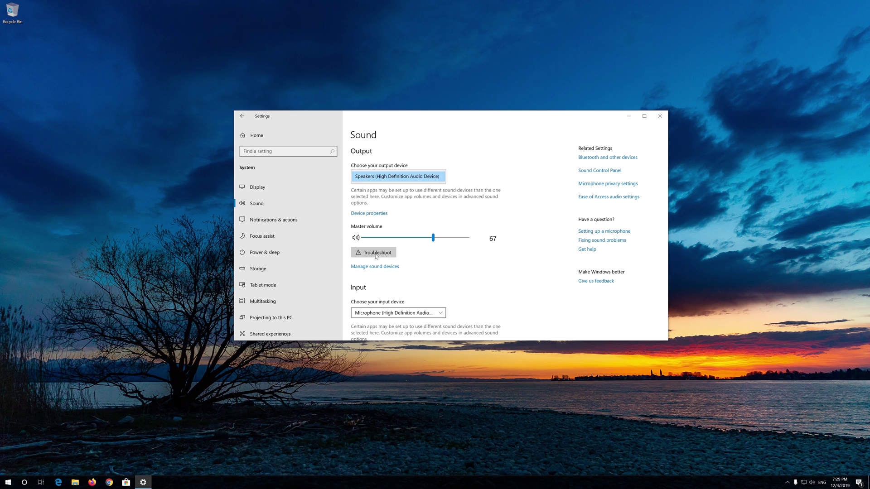
pyautogui.click(375, 255)
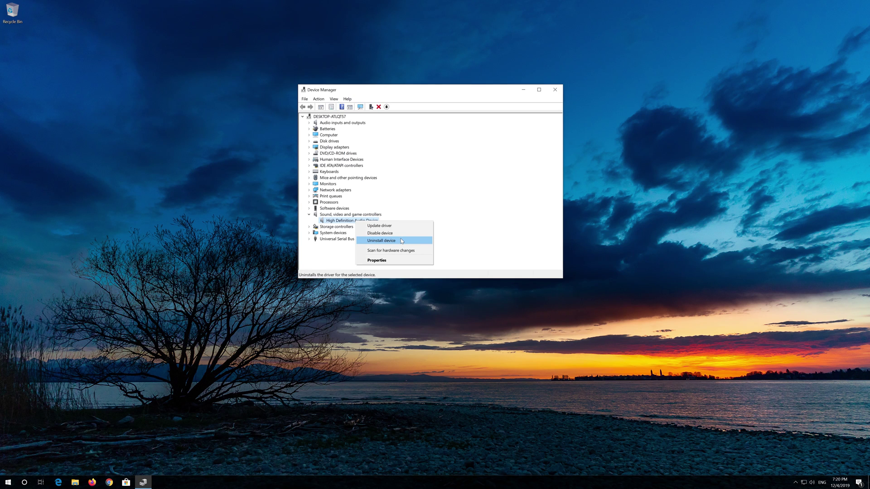
# Uninstall the High Definition Audio Device, confirm it, and close Device Manager.
pyautogui.click(400, 239)
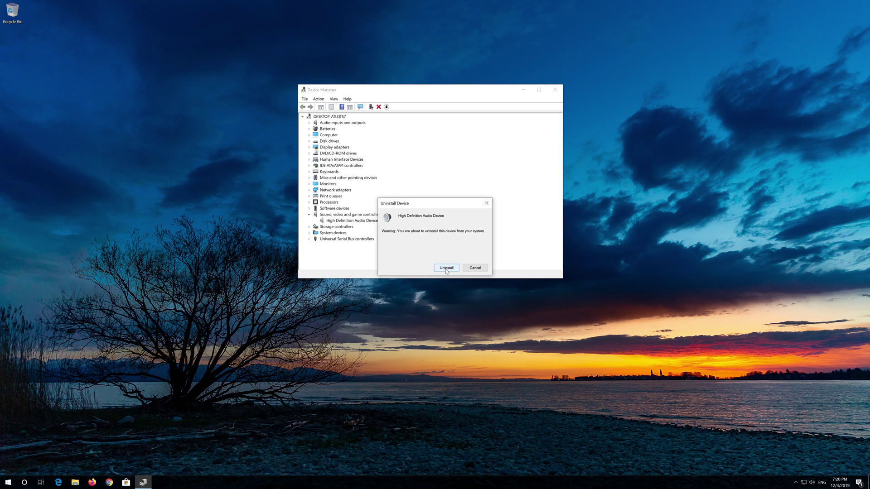
pyautogui.click(446, 267)
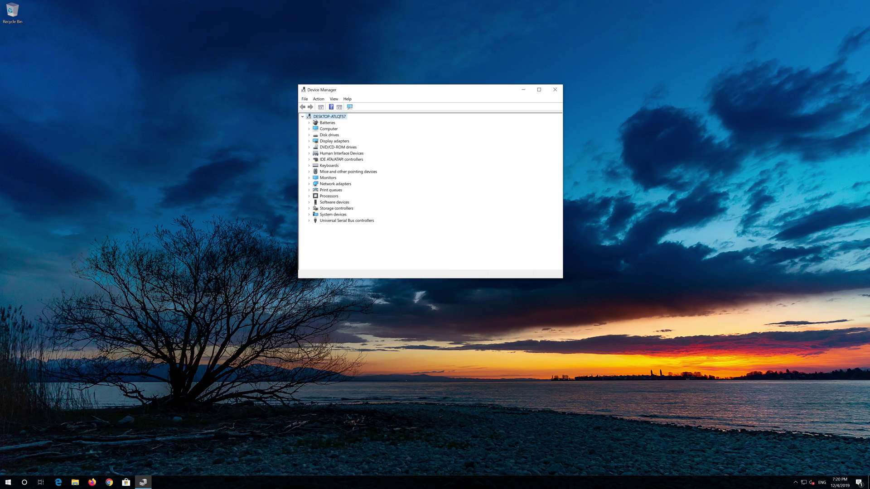
pyautogui.click(556, 90)
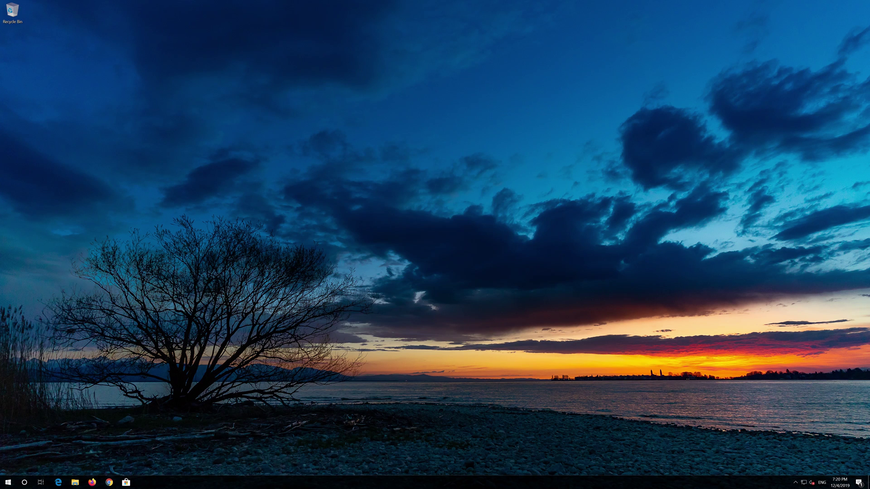
# Bring up the Start menu to reach the power options for restarting.
pyautogui.click(8, 482)
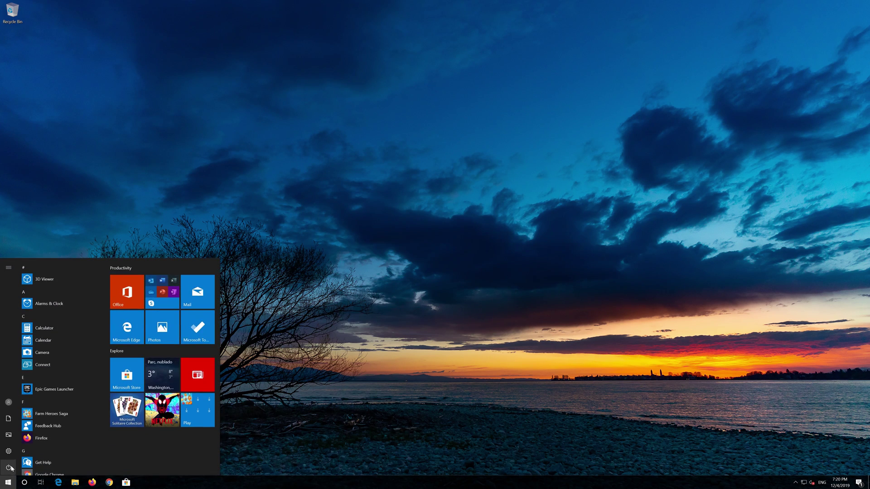